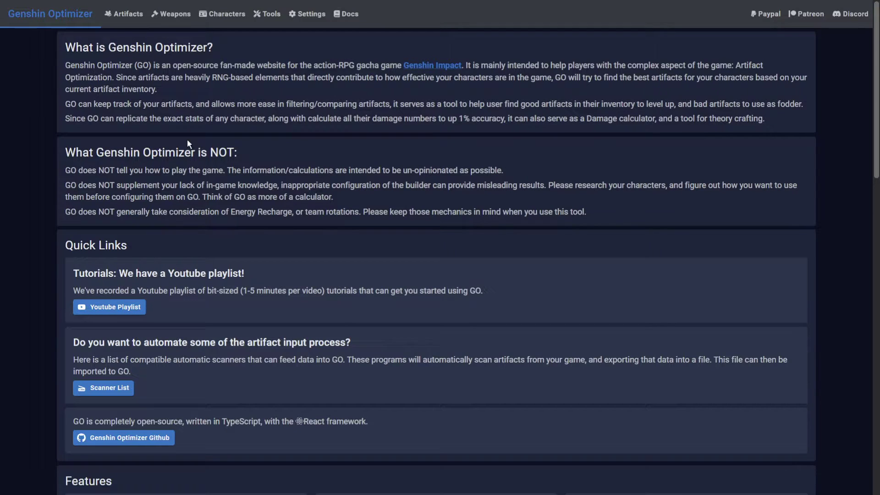
Filter characters by 'ra' and open Raiden Shogun's equipment, showing Engulfing Lightning and her artifacts
left_click(217, 16)
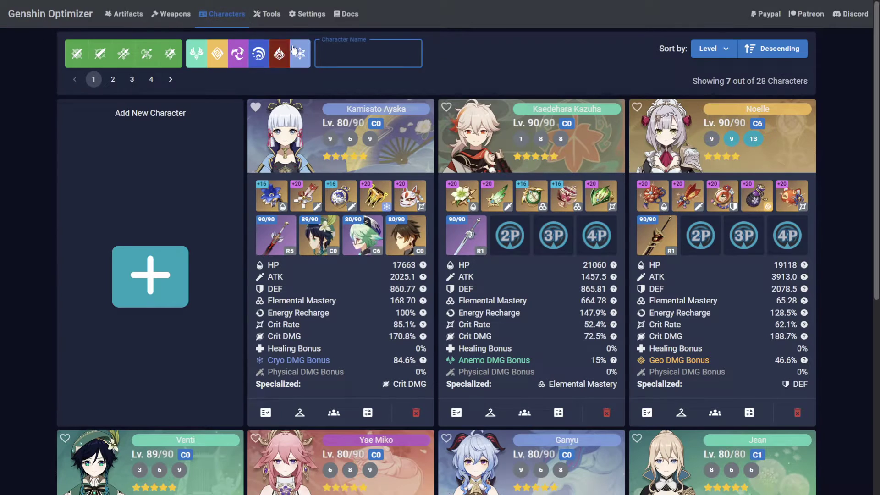
left_click(347, 53)
type("ra")
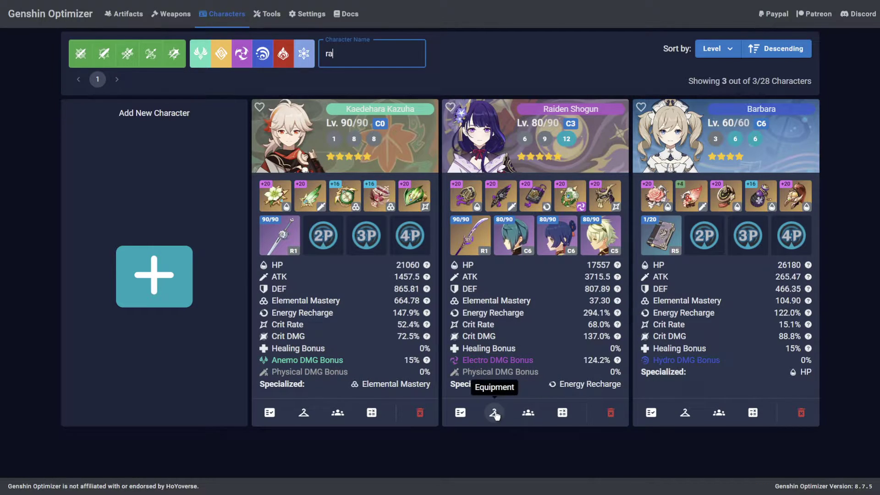
left_click(494, 412)
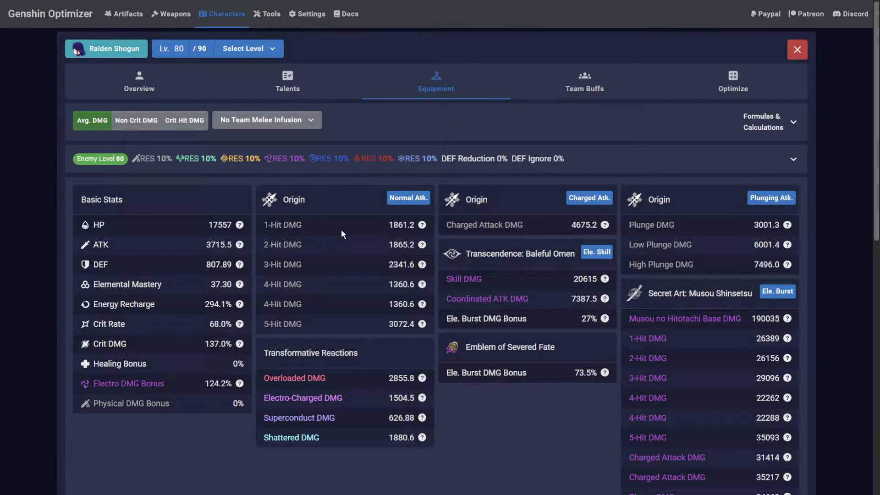
scroll(194, 69, "down", 10)
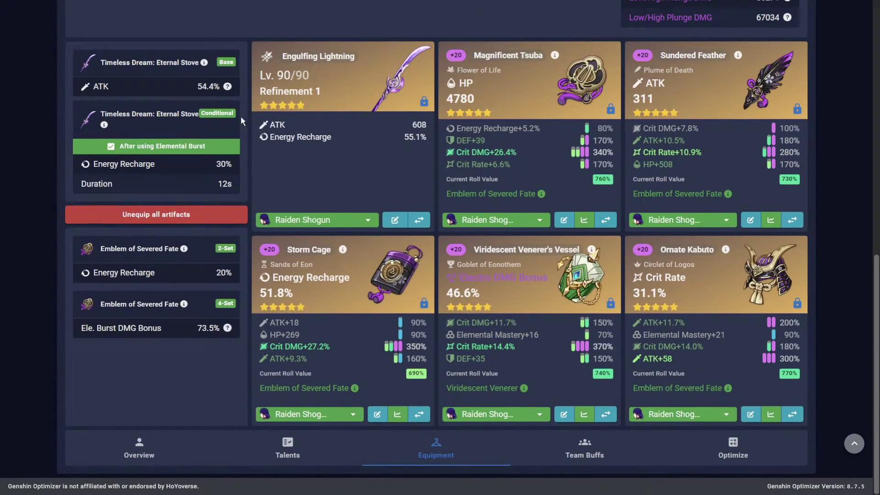
left_click(397, 225)
Switch Raiden's damage table to crit-hit values, putting the Musou no Hitotachi base hit at 233188
scroll(30, 426, "up", 10)
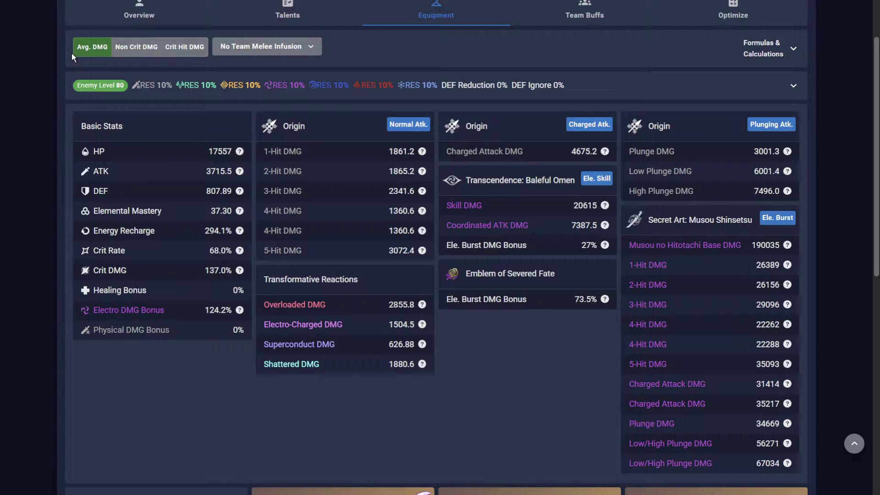
left_click(136, 54)
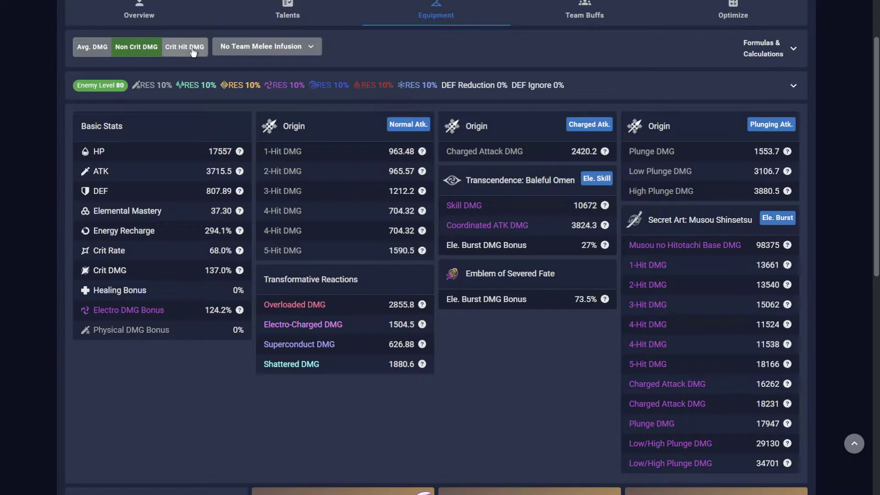
left_click(191, 48)
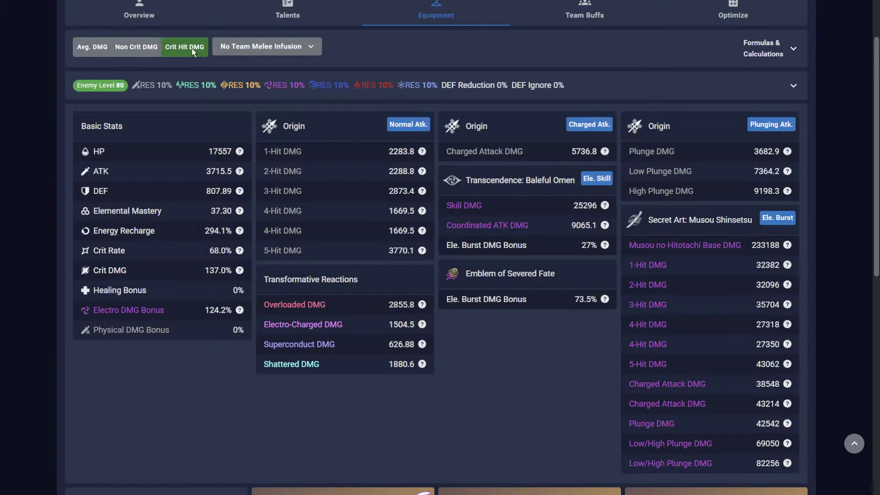
Turn off Xiangling's 'After picking up a chili pepper' ATK buff in Raiden's Team Buffs
left_click(575, 17)
scroll(573, 21, "down", 5)
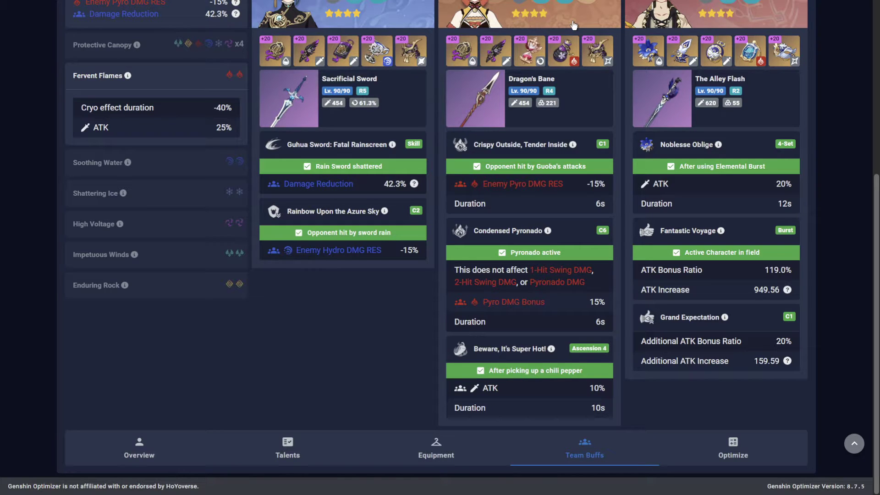
left_click(532, 370)
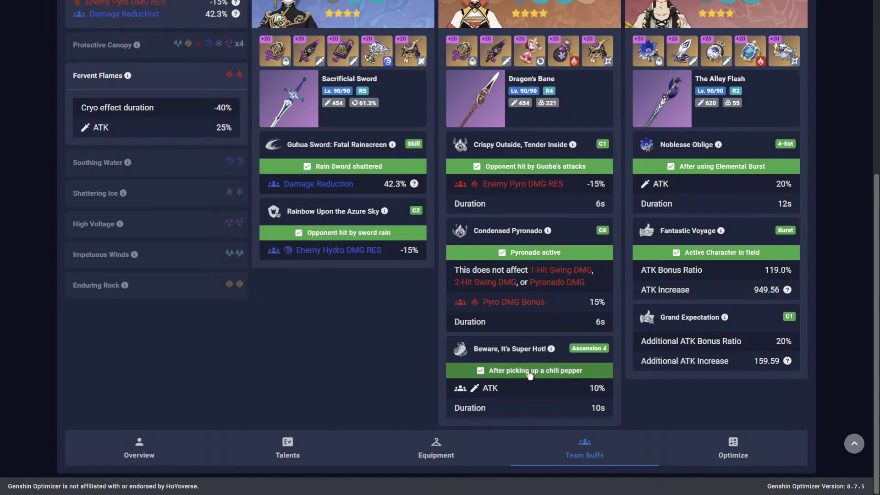
Keep Raiden's Resolve Stacks at 60 and return to Team Buffs, now totalling 1109.2 ATK
left_click(288, 447)
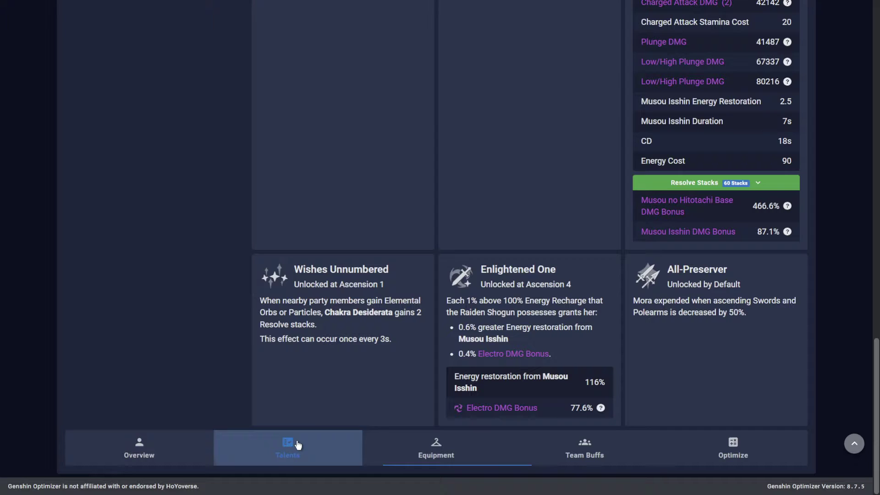
left_click(687, 186)
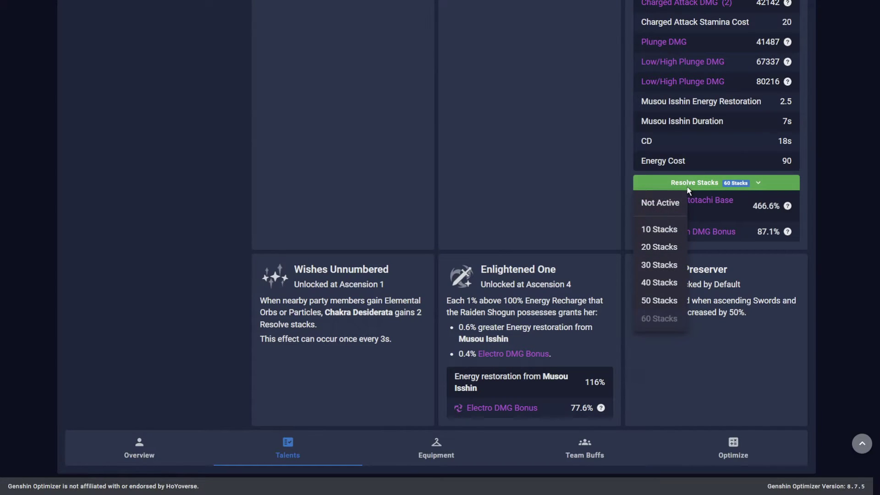
left_click(599, 438)
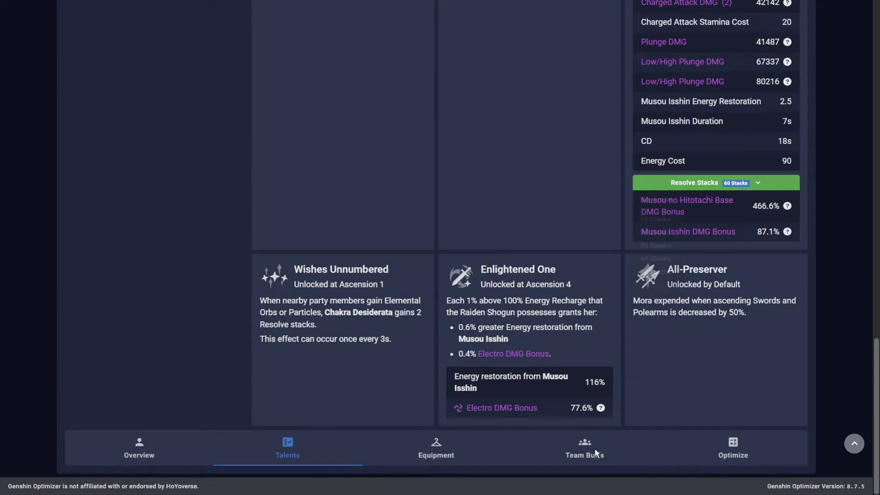
left_click(596, 453)
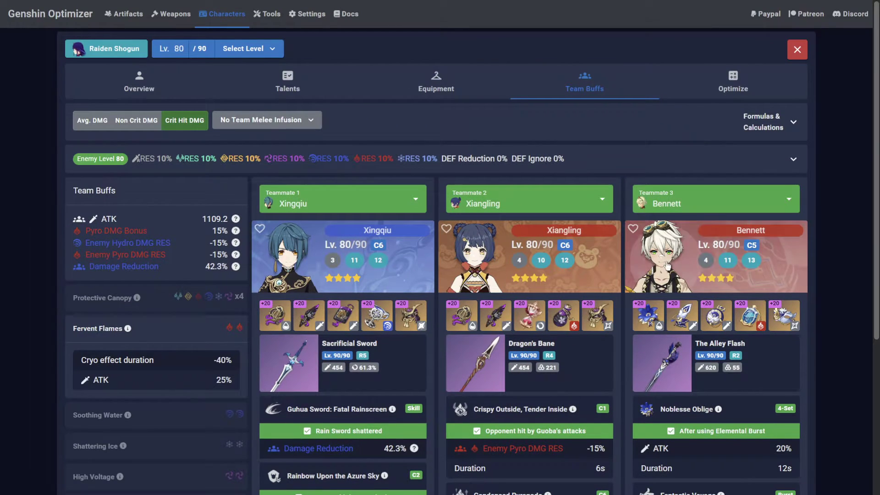
Replace Bennett's The Alley Flash with Festering Desire R5, dropping his burst ATK buff to 955.66
left_click(433, 82)
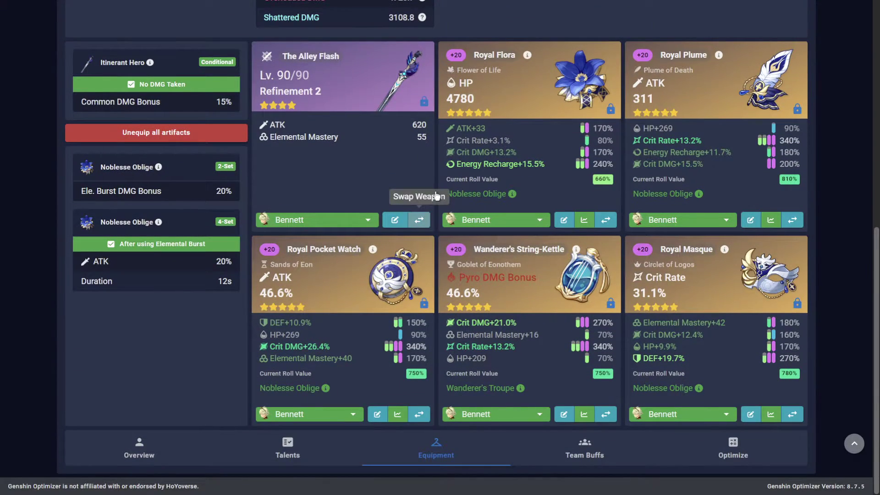
left_click(419, 219)
left_click(210, 92)
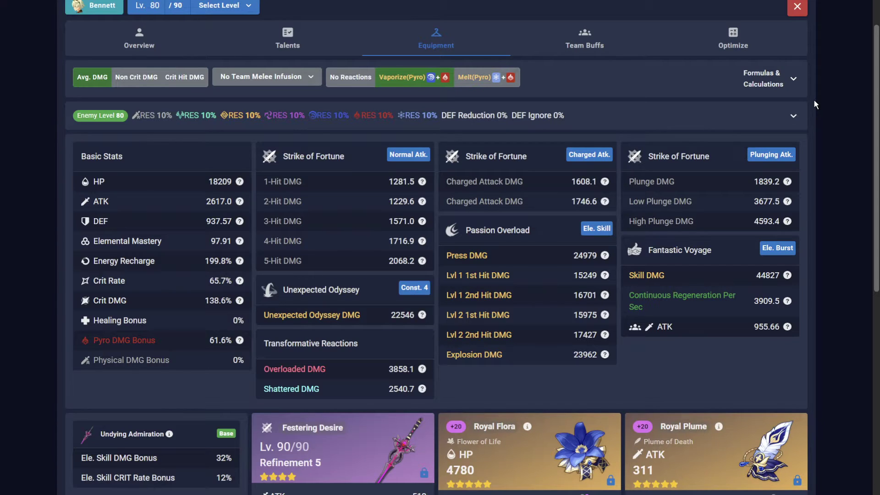
Change Enemy Physical DMG RES from 10 to -40% on Bennett's sheet
left_click(793, 116)
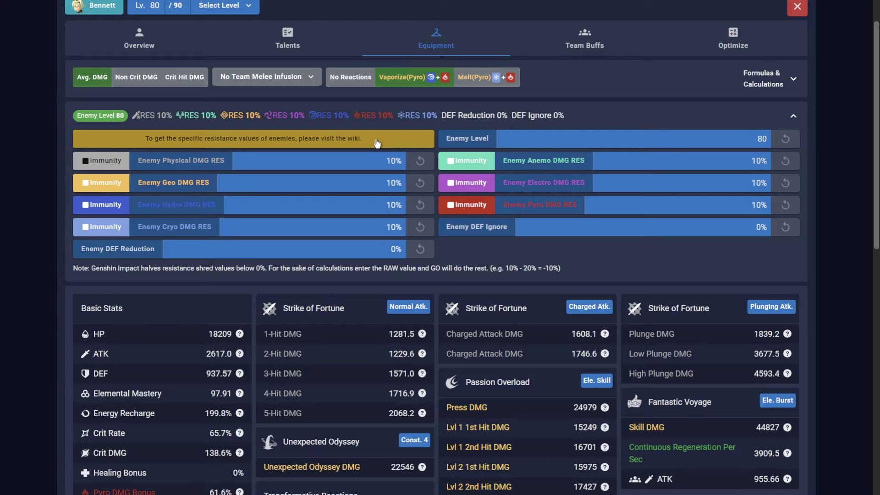
left_click(374, 158)
key("BackSpace")
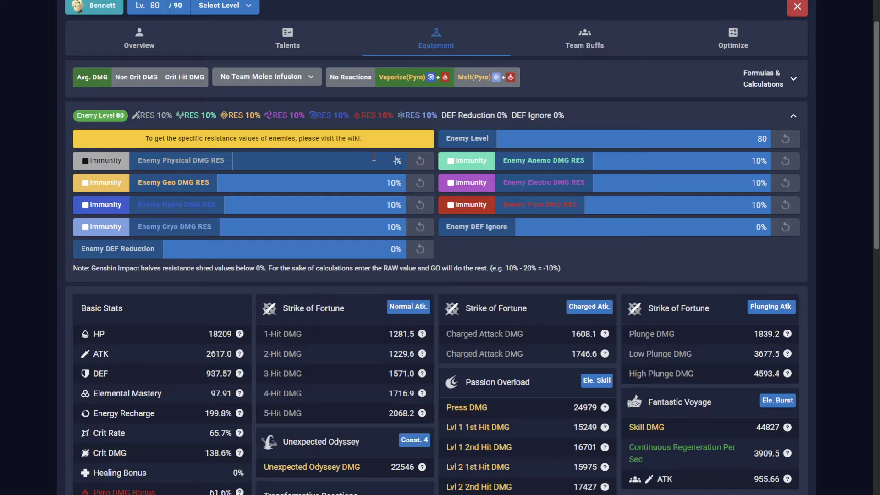
type("-40")
key("Return")
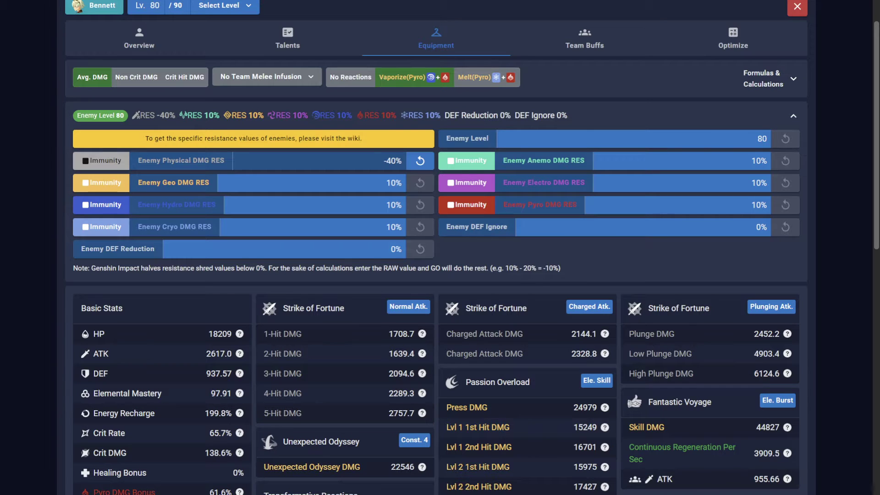
Clear Xingqiu and Raiden Shogun from Bennett's teammate slots, leaving only Xiangling
left_click(581, 48)
scroll(580, 49, "down", 5)
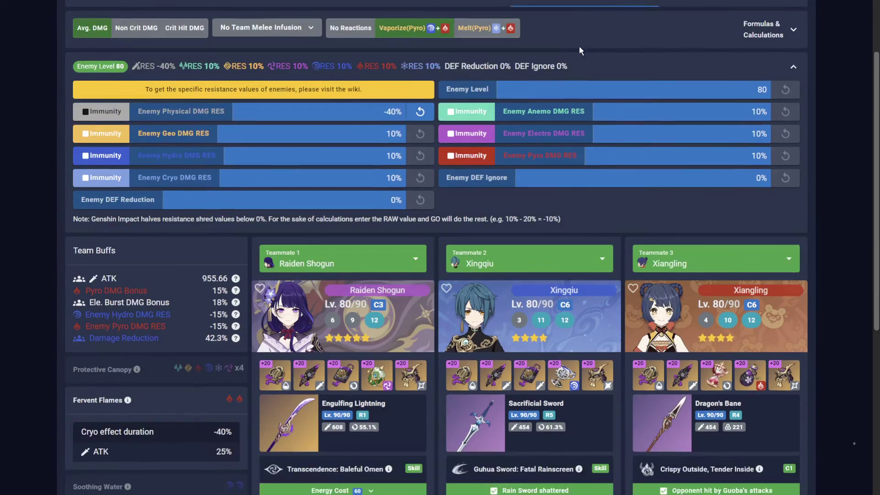
left_click(588, 85)
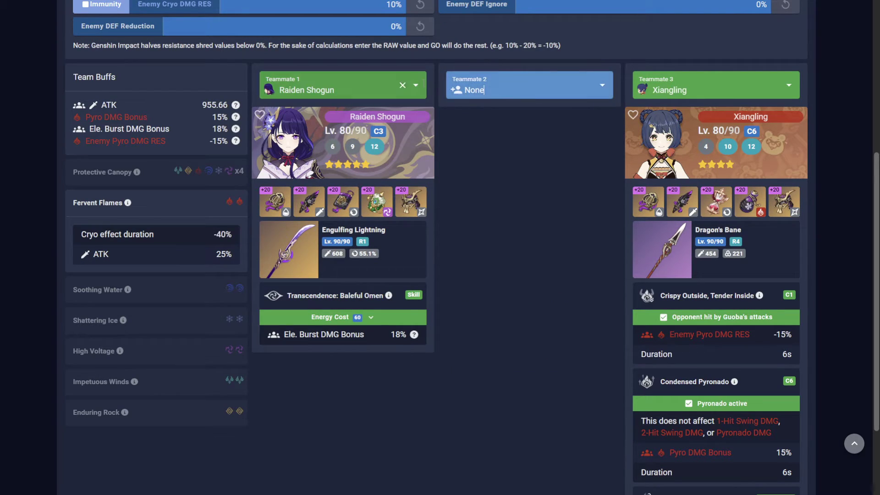
left_click(403, 86)
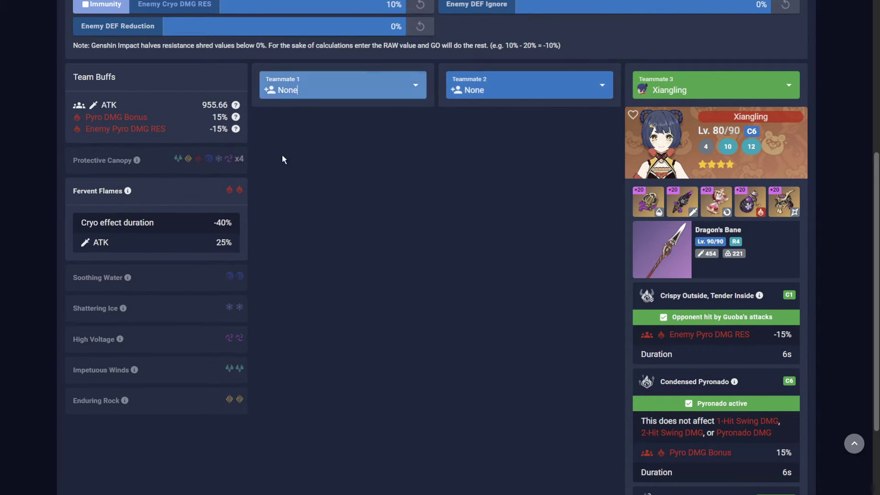
left_click(215, 194)
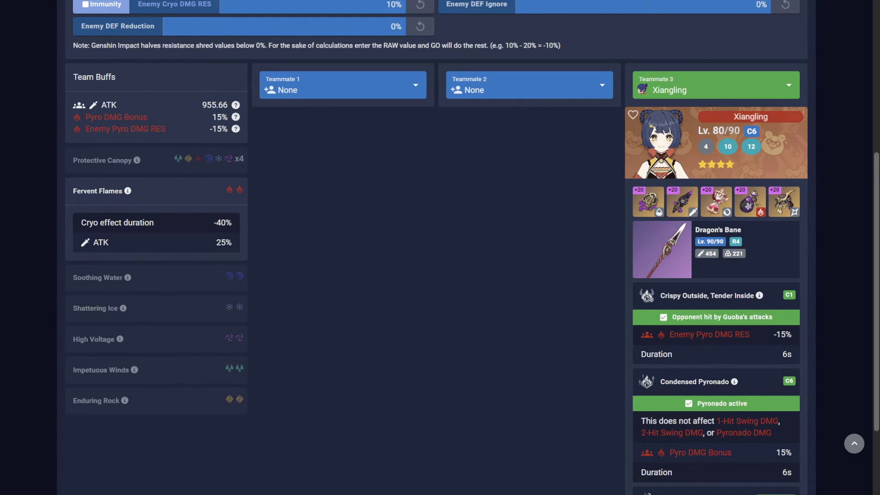
scroll(357, 310, "up", 5)
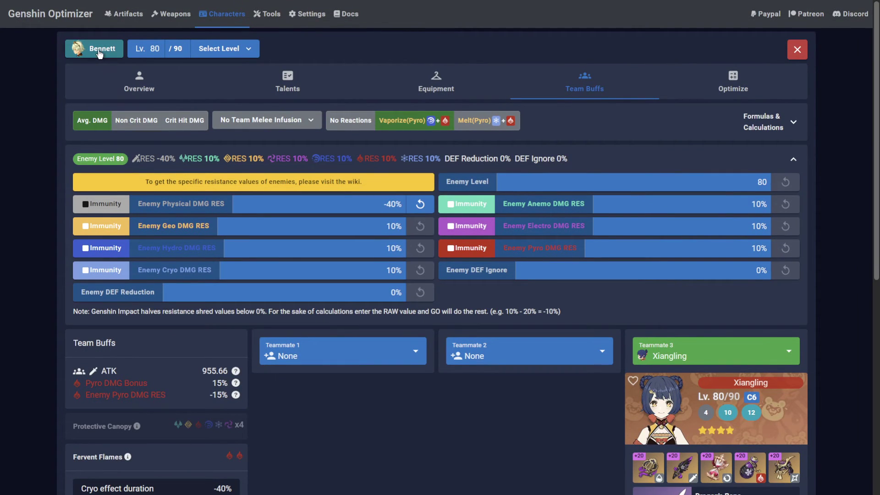
Load Kamisato Ayaka's sheet and turn off Venti's Cryo Swirl resistance shred
left_click(99, 54)
left_click(193, 83)
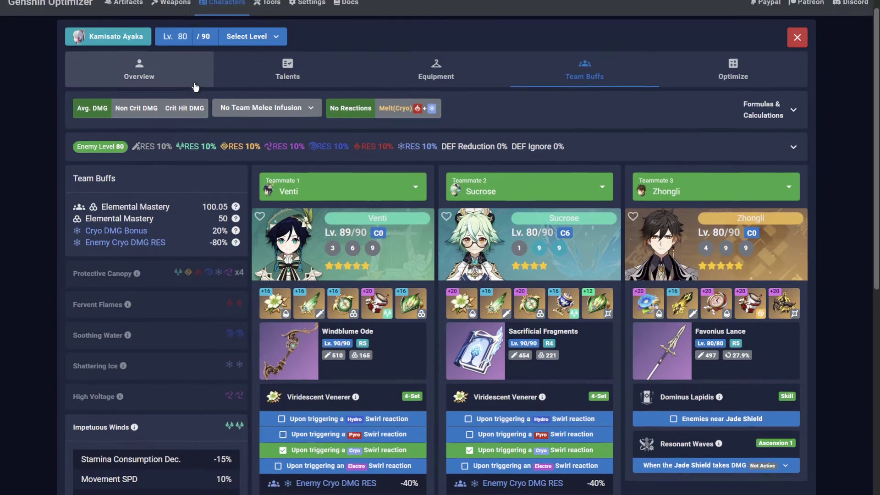
scroll(196, 87, "down", 3)
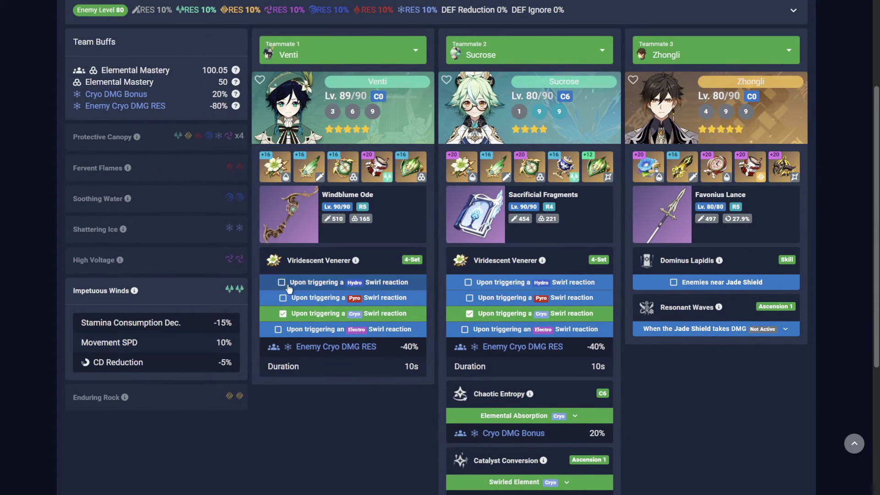
left_click(298, 314)
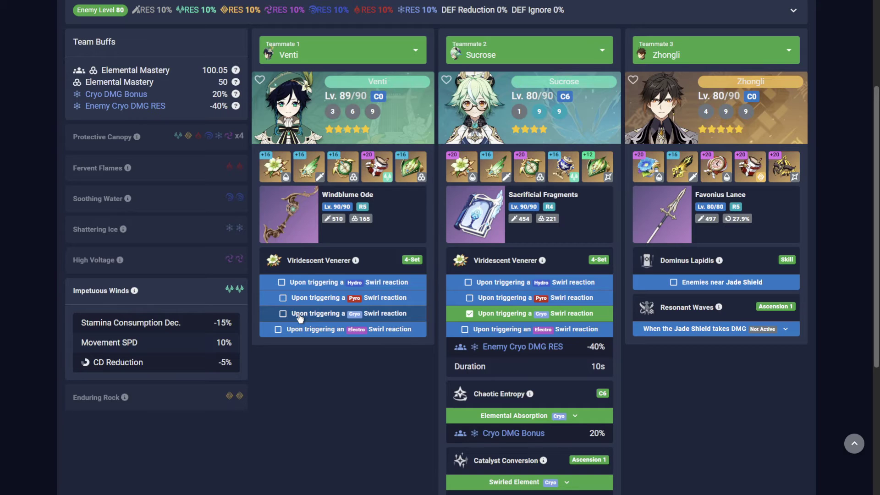
Set Sucrose's Elemental Absorption and Swirled Element to Not Active and uncheck Mollis Favonius
left_click(525, 414)
left_click(466, 404)
scroll(465, 397, "down", 2)
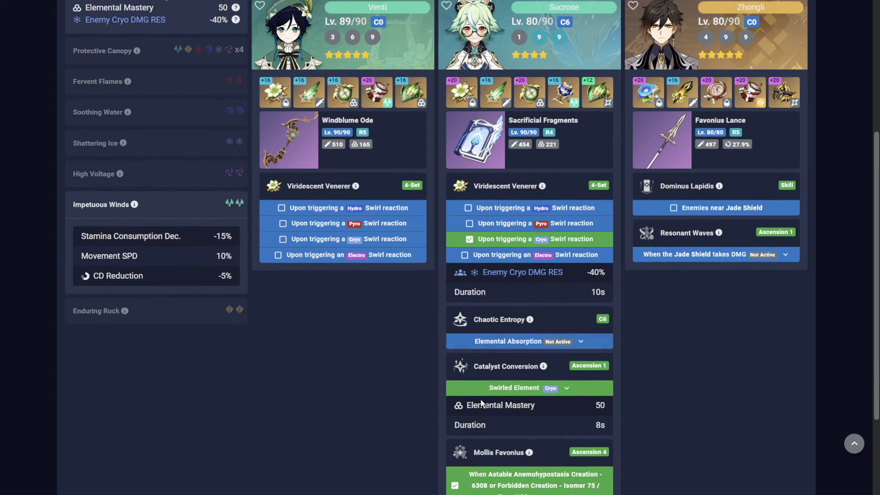
left_click(478, 393)
left_click(478, 394)
scroll(478, 394, "down", 3)
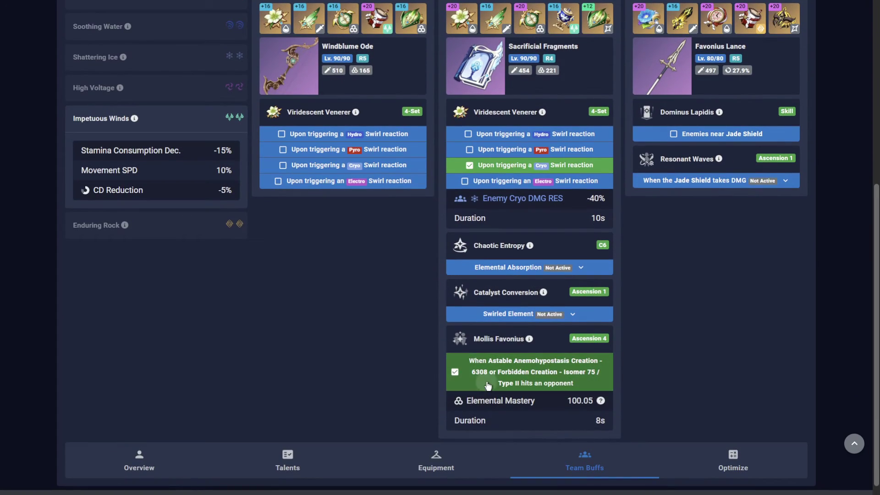
left_click(488, 387)
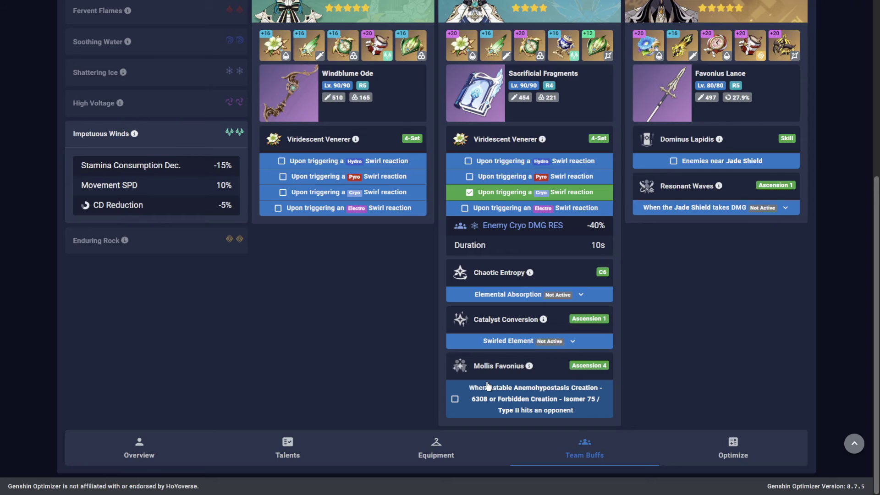